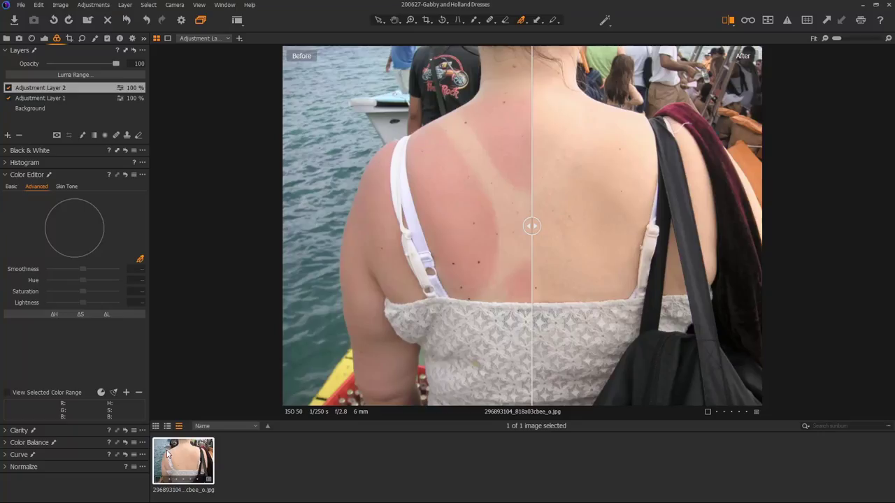
# Create a new unedited variant of the sunburn photo and turn off the before/after split view.
pyautogui.rightClick(186, 467)
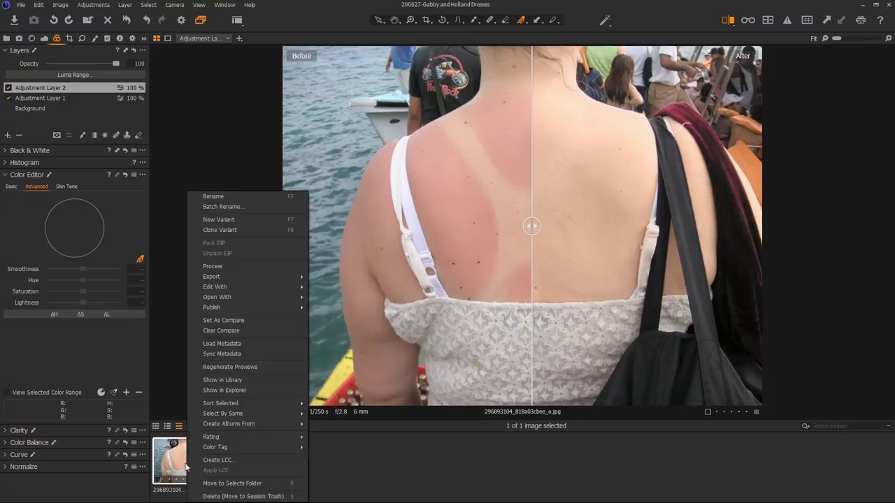
pyautogui.click(265, 220)
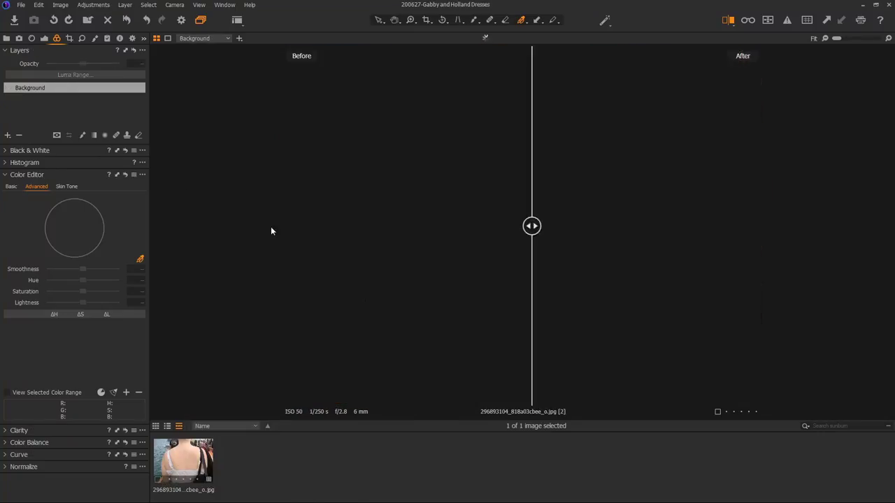
pyautogui.moveTo(533, 226); pyautogui.dragTo(609, 220)
pyautogui.press('y')
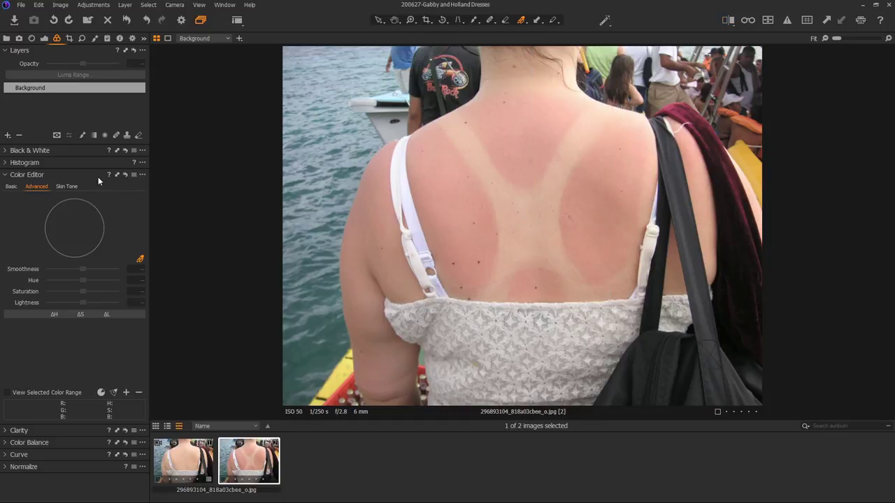
# Hide the thumbnail browser to enlarge the photo and bring up the color adjustment tools.
pyautogui.click(6, 38)
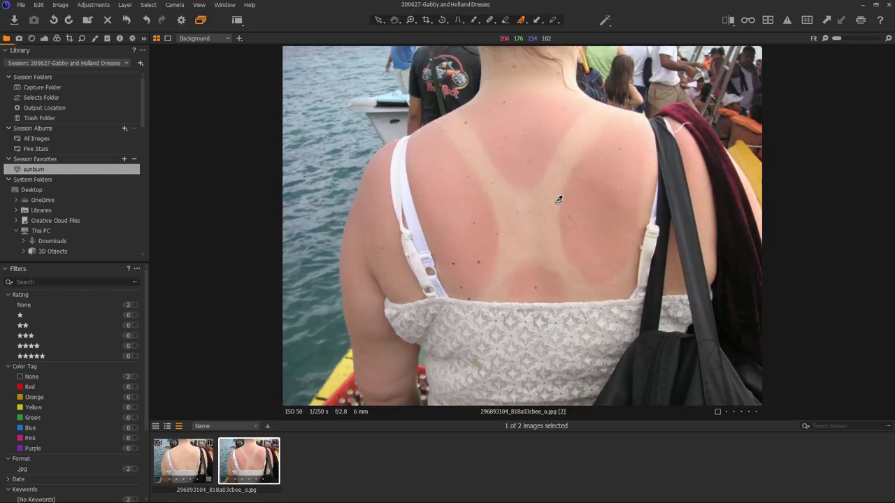
pyautogui.hotkey('ctrl', 'b')
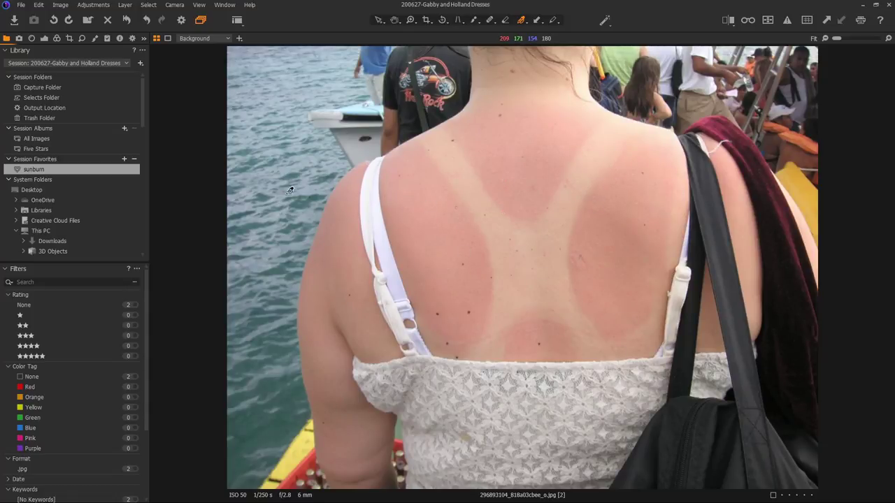
pyautogui.click(45, 38)
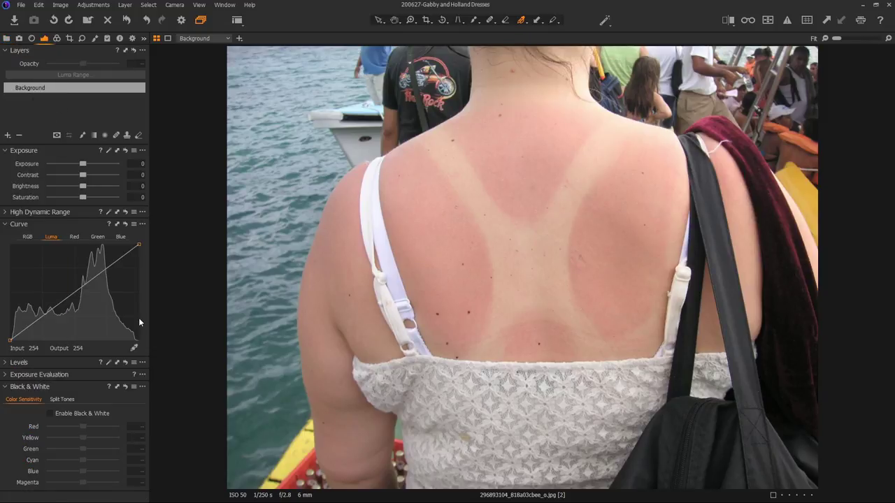
pyautogui.hotkey('ctrl', 'alt', '5')
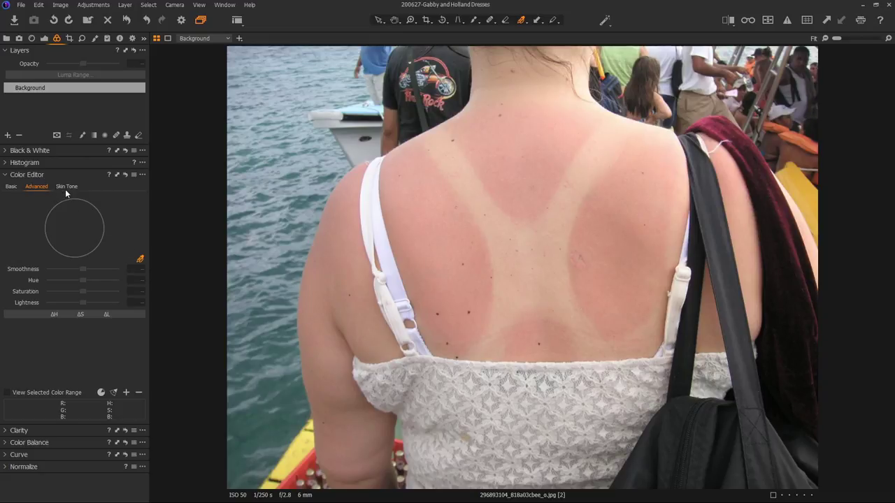
# Sample the sunburned skin on the back in the Advanced Color Editor and widen the color range from red to yellow at full saturation.
pyautogui.click(140, 259)
pyautogui.click(449, 262)
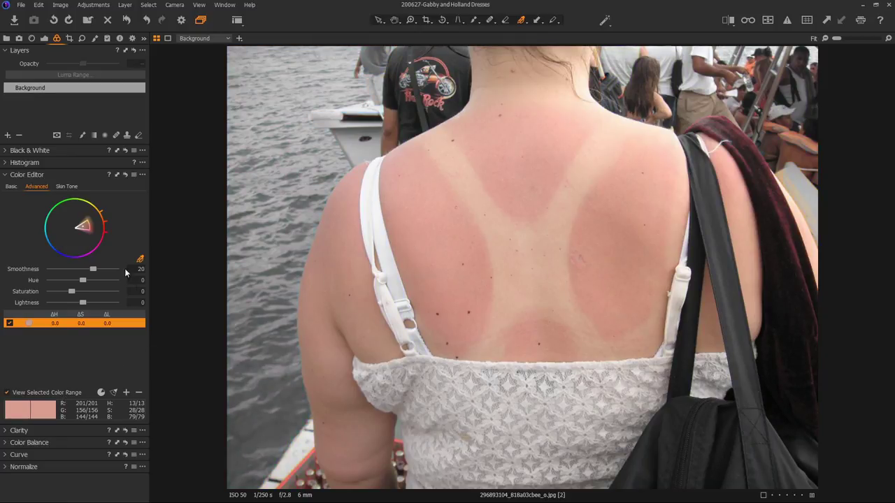
pyautogui.moveTo(84, 225)
pyautogui.mouseDown()
pyautogui.moveTo(76, 228)
pyautogui.moveTo(97, 221)
pyautogui.moveTo(92, 238)
pyautogui.moveTo(94, 224)
pyautogui.mouseUp()
pyautogui.moveTo(93, 223); pyautogui.dragTo(110, 229)
pyautogui.moveTo(107, 219); pyautogui.dragTo(112, 208)
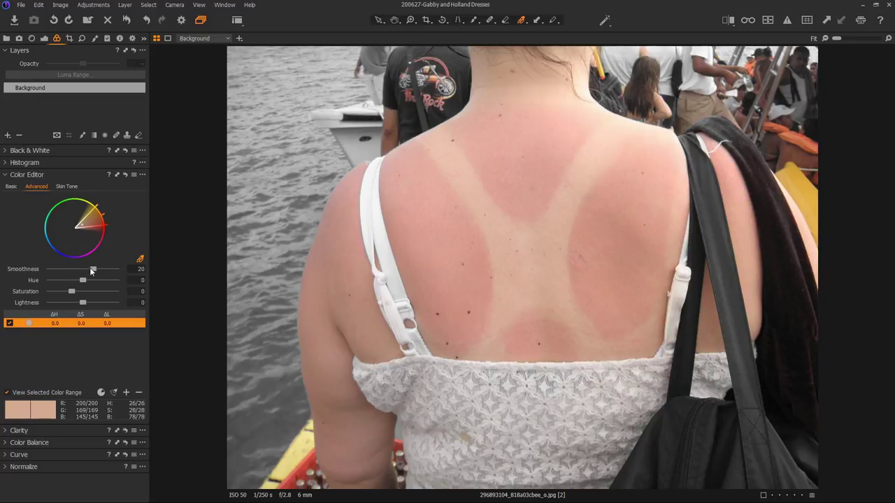
# Set the range's smoothness to 1 and narrow its hue limits to isolate the sunburned reds from the pale tan lines.
pyautogui.moveTo(89, 268); pyautogui.dragTo(49, 270)
pyautogui.moveTo(83, 224); pyautogui.dragTo(92, 218)
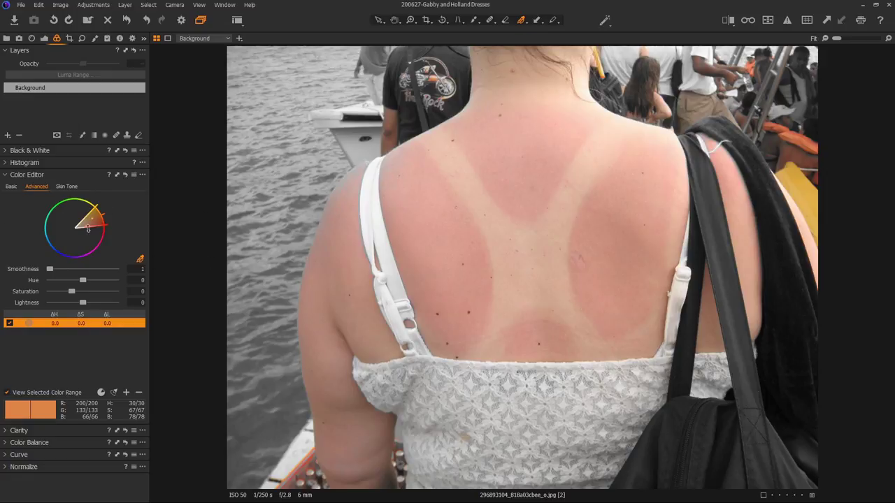
pyautogui.moveTo(107, 223); pyautogui.dragTo(110, 218)
pyautogui.moveTo(103, 207)
pyautogui.mouseDown()
pyautogui.moveTo(108, 213)
pyautogui.moveTo(98, 215)
pyautogui.moveTo(110, 218)
pyautogui.mouseUp()
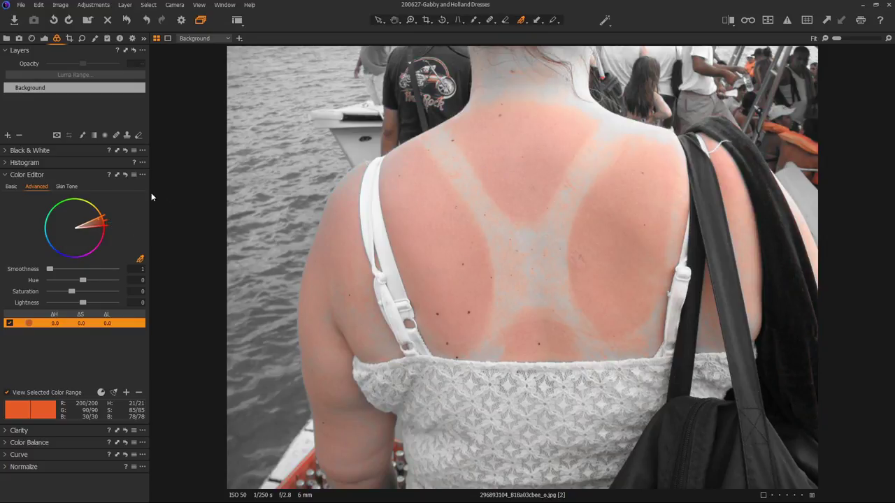
# Fine-tune the red range's limit, set its smoothness to 6.1, and turn off the selected color range preview.
pyautogui.moveTo(103, 212)
pyautogui.mouseDown()
pyautogui.moveTo(111, 203)
pyautogui.moveTo(96, 221)
pyautogui.moveTo(106, 215)
pyautogui.mouseUp()
pyautogui.moveTo(50, 270); pyautogui.dragTo(62, 271)
pyautogui.click(34, 393)
# Set the sunburn range's hue to 15.6 and lightness to 20.8, resetting its saturation to 0.
pyautogui.moveTo(83, 281)
pyautogui.mouseDown()
pyautogui.moveTo(59, 279)
pyautogui.moveTo(101, 280)
pyautogui.mouseUp()
pyautogui.moveTo(72, 290); pyautogui.dragTo(69, 292)
pyautogui.doubleClick(68, 292)
pyautogui.moveTo(84, 301); pyautogui.dragTo(88, 302)
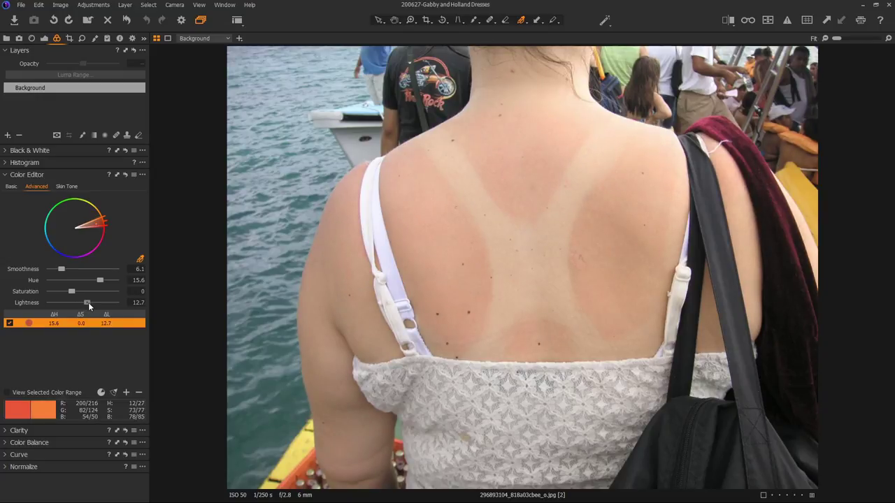
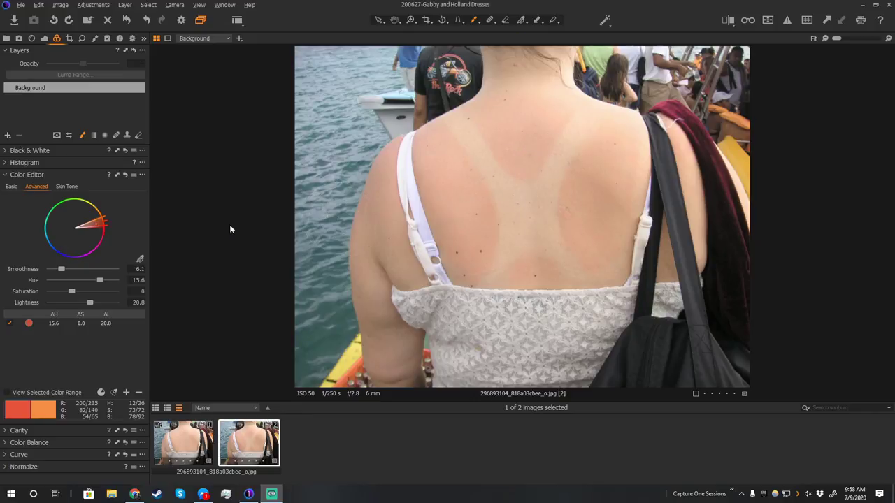
# Add a new filled adjustment layer and sample the pale tan line on the back in the Advanced Color Editor.
pyautogui.click(7, 136)
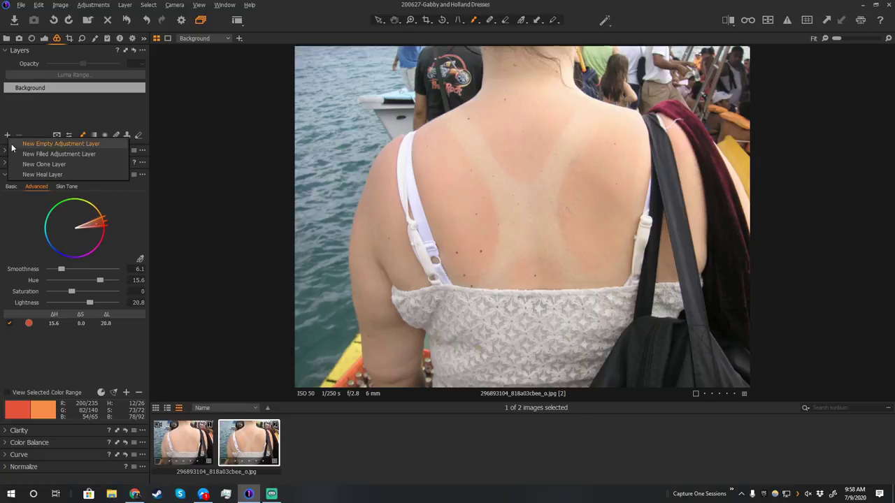
pyautogui.click(16, 155)
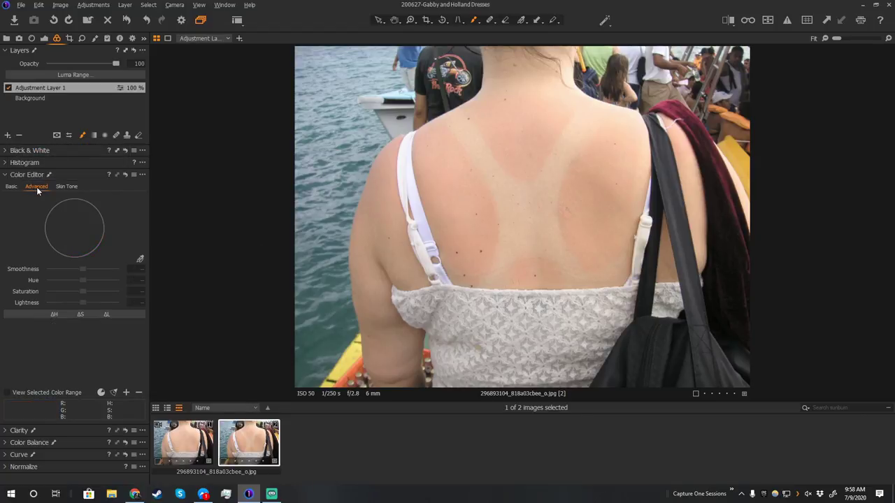
pyautogui.click(140, 260)
pyautogui.click(523, 214)
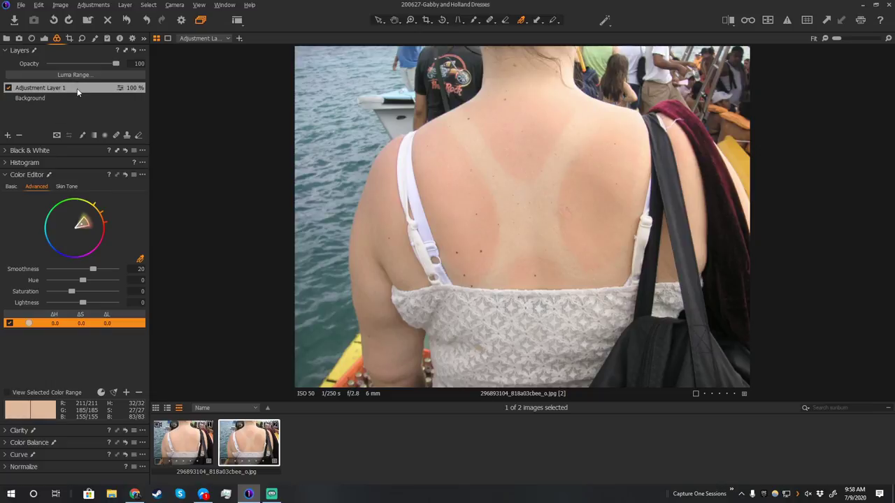
# Preview the selected color range, reshape it from orange to yellow-green to isolate the tan lines, and set smoothness to 1.
pyautogui.click(54, 393)
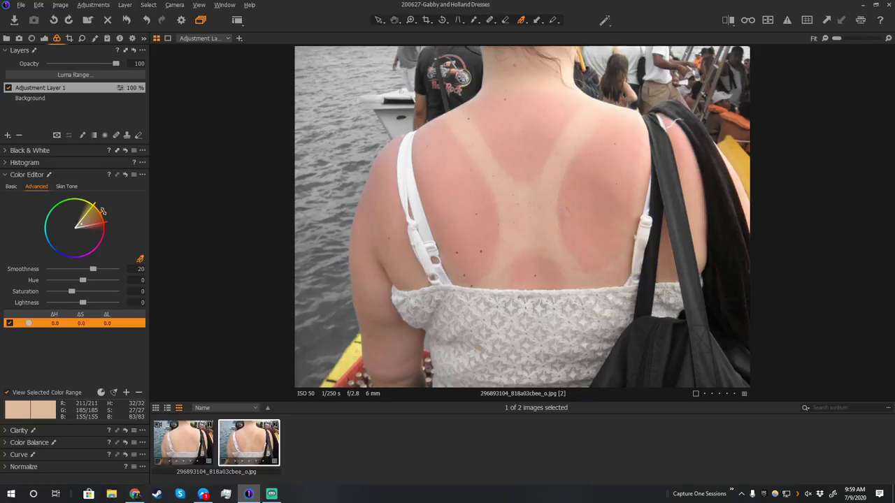
pyautogui.moveTo(93, 206); pyautogui.dragTo(83, 198)
pyautogui.click(81, 224)
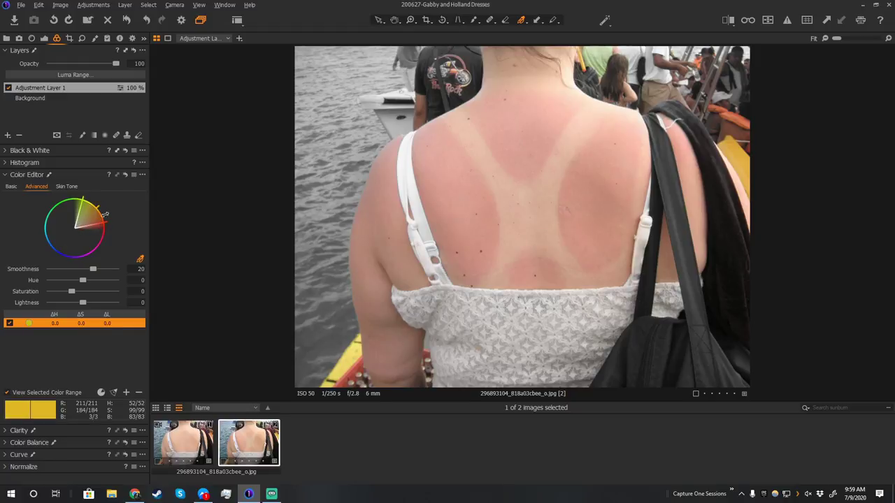
pyautogui.moveTo(106, 223); pyautogui.dragTo(113, 209)
pyautogui.moveTo(94, 269); pyautogui.dragTo(50, 270)
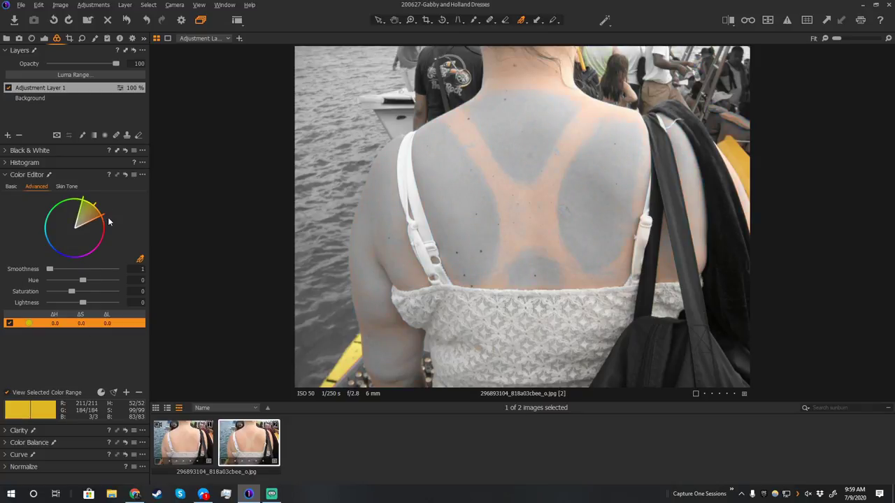
# Refine the tan-line range's orange limit, set its smoothness to 4.3, and turn off the selected color range preview.
pyautogui.moveTo(107, 212); pyautogui.dragTo(107, 210)
pyautogui.moveTo(58, 269); pyautogui.dragTo(59, 269)
pyautogui.click(58, 393)
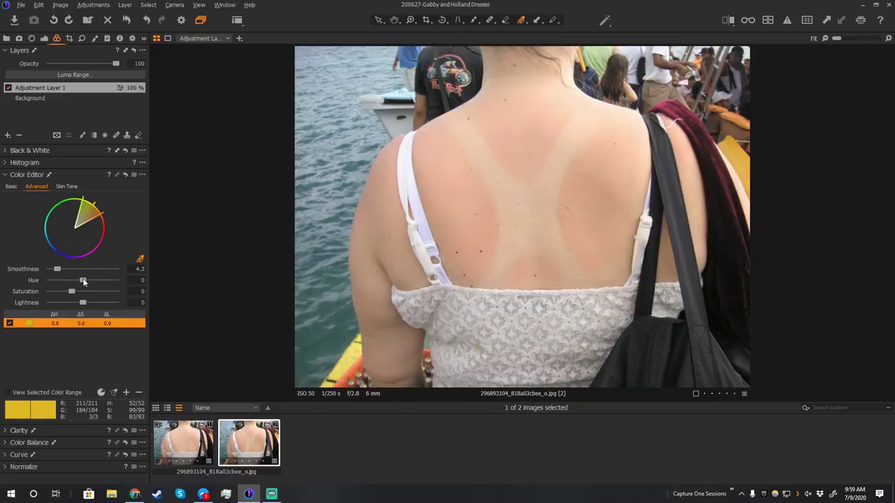
# Set the tan-line range's hue to -7.2, saturation to 25.4 and lightness to -11.3.
pyautogui.moveTo(83, 282); pyautogui.dragTo(74, 280)
pyautogui.moveTo(71, 290); pyautogui.dragTo(77, 293)
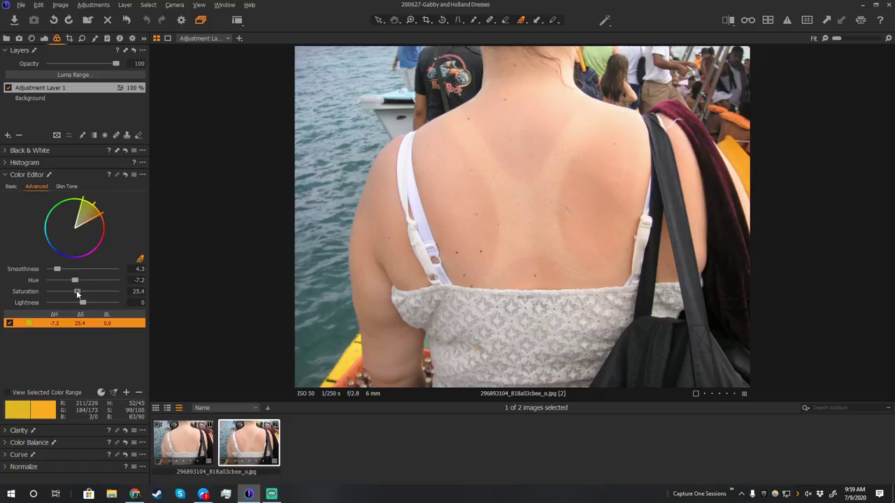
pyautogui.click(105, 197)
pyautogui.moveTo(86, 306); pyautogui.dragTo(80, 305)
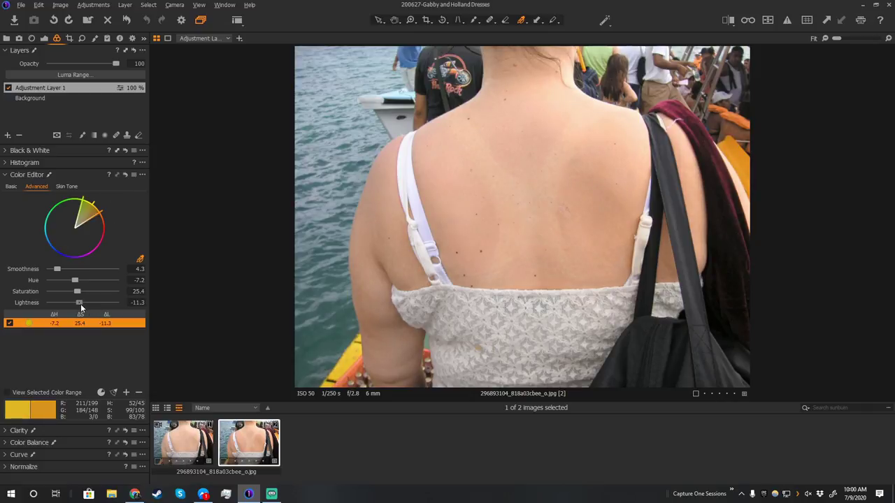
# Fine-tune the tan-line range to lightness -17.2 and saturation 29.2.
pyautogui.scroll(3, 80, 303)
pyautogui.scroll(-3, 80, 300)
pyautogui.scroll(-2, 60, 305)
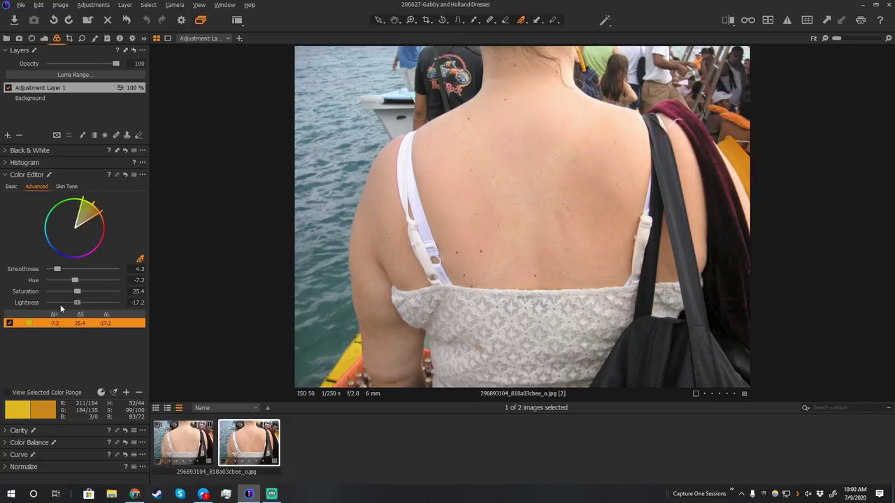
pyautogui.scroll(4, 83, 290)
pyautogui.scroll(-2, 89, 289)
# Add a second adjustment layer and sample the skin on the back with the Skin Tone color picker.
pyautogui.click(8, 135)
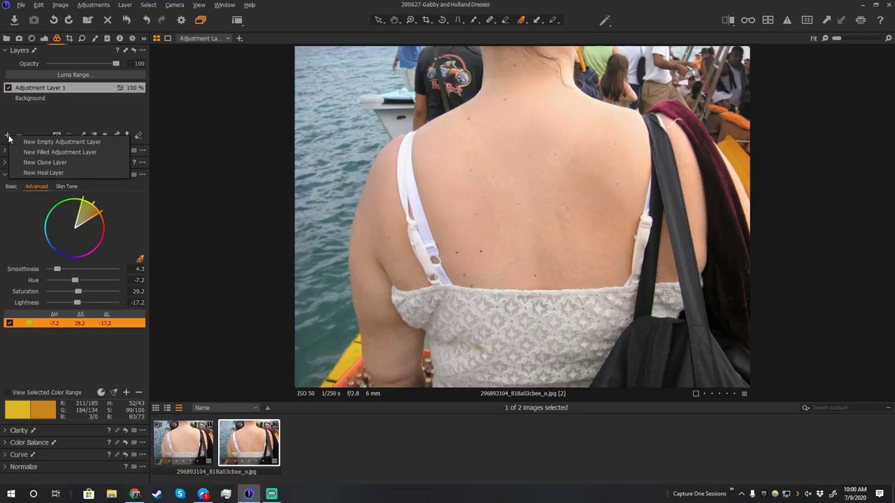
pyautogui.click(62, 142)
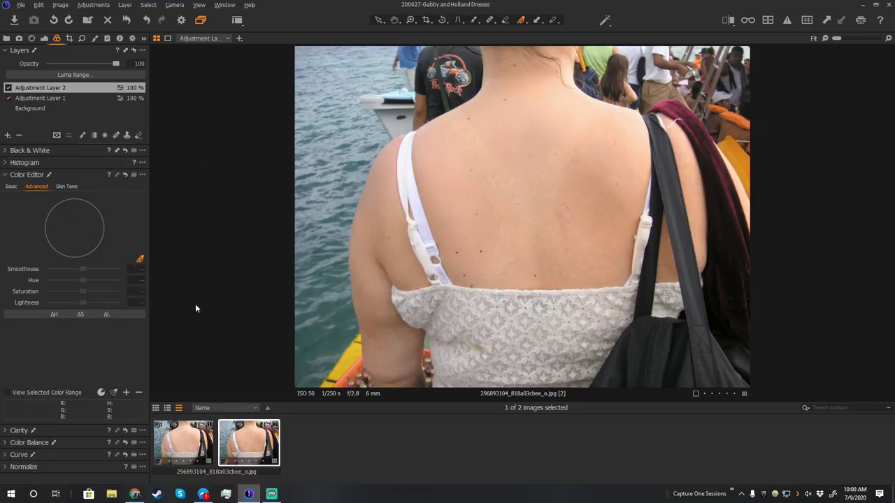
pyautogui.click(67, 187)
pyautogui.click(139, 259)
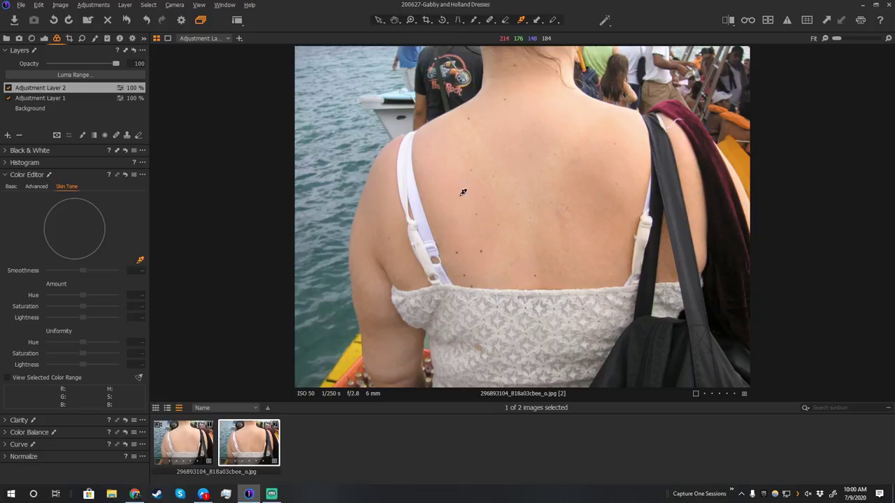
pyautogui.click(474, 176)
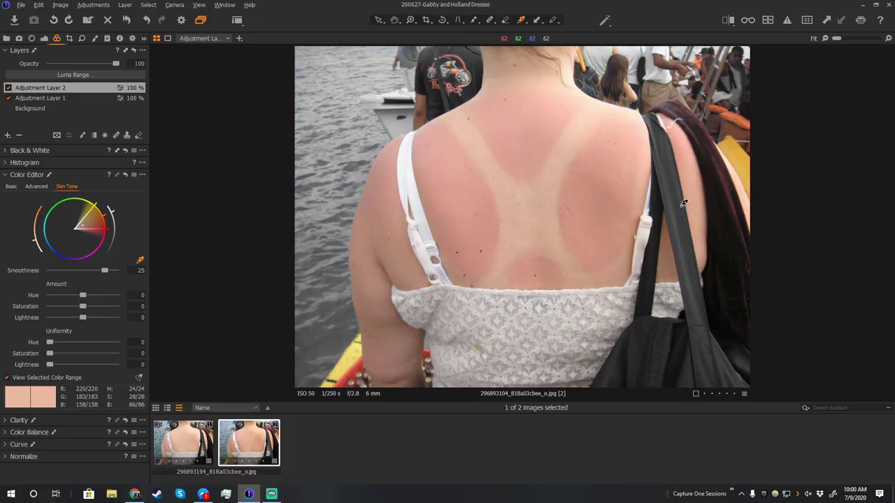
# Turn off the selected color range preview and set skin tone uniformity to hue 64, saturation 56 and lightness 25.
pyautogui.click(59, 378)
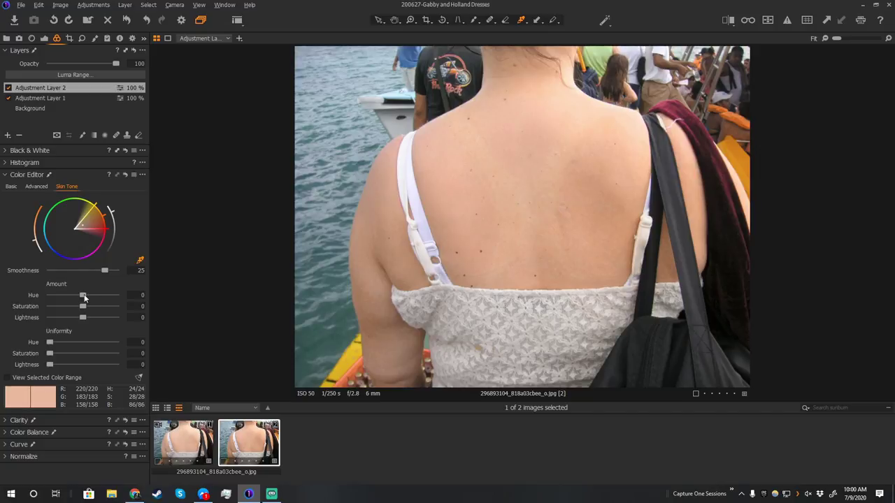
pyautogui.moveTo(49, 343); pyautogui.dragTo(71, 364)
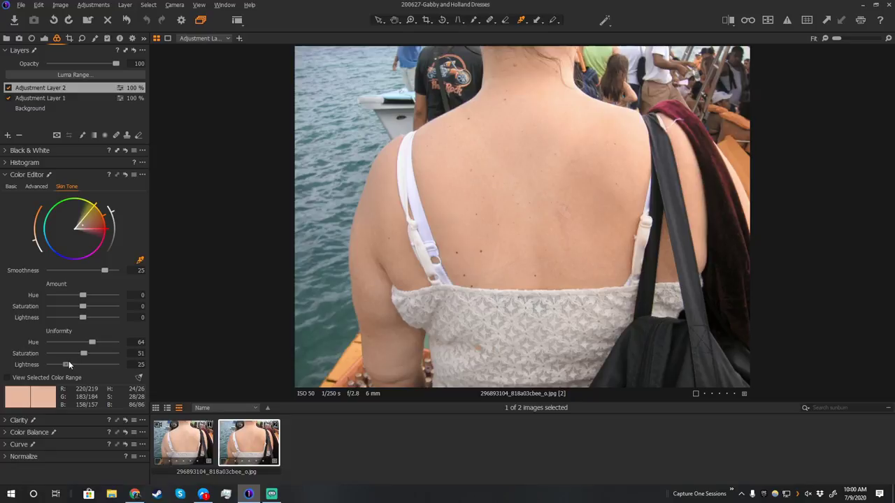
pyautogui.moveTo(88, 356); pyautogui.dragTo(86, 356)
# Compare the photo in the before/after split view and review the Color Editor settings on the Background and both adjustment layers.
pyautogui.press('y')
pyautogui.moveTo(522, 221)
pyautogui.mouseDown()
pyautogui.moveTo(629, 217)
pyautogui.moveTo(487, 224)
pyautogui.moveTo(557, 219)
pyautogui.moveTo(745, 248)
pyautogui.moveTo(541, 223)
pyautogui.moveTo(529, 256)
pyautogui.moveTo(521, 256)
pyautogui.moveTo(532, 236)
pyautogui.moveTo(516, 217)
pyautogui.moveTo(486, 216)
pyautogui.moveTo(524, 216)
pyautogui.mouseUp()
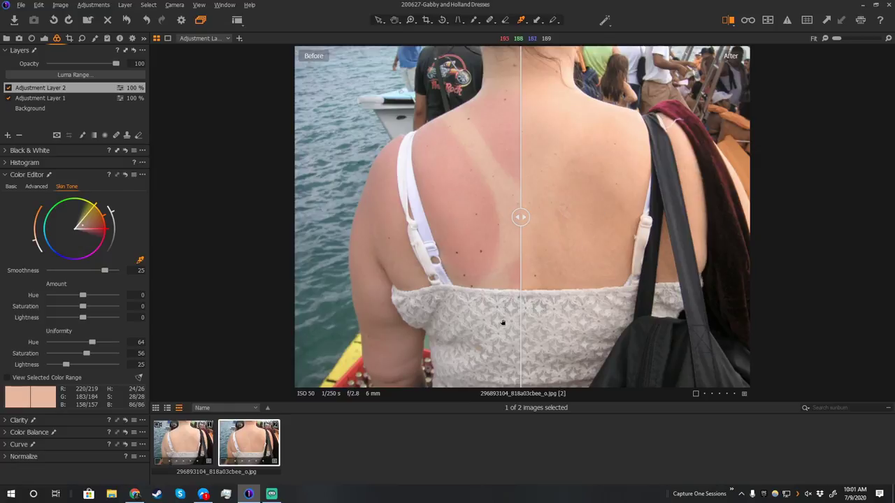
pyautogui.moveTo(520, 212)
pyautogui.mouseDown()
pyautogui.moveTo(491, 214)
pyautogui.moveTo(531, 210)
pyautogui.mouseUp()
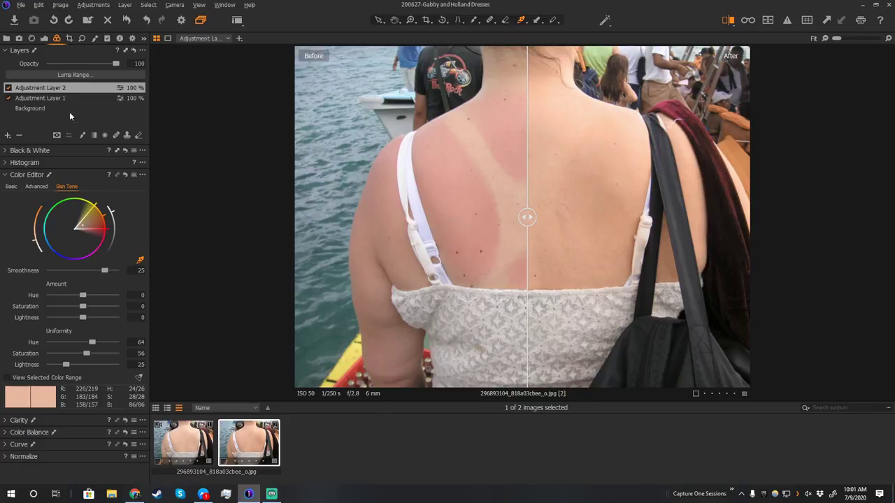
pyautogui.click(45, 108)
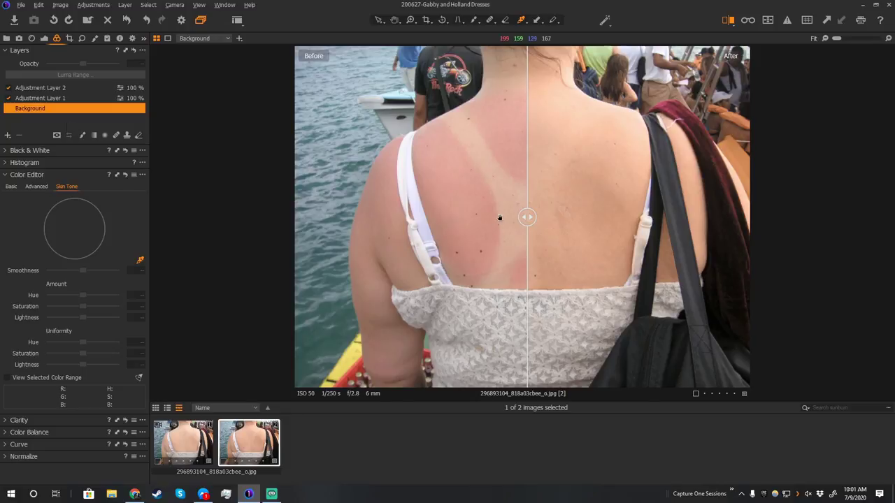
pyautogui.click(44, 188)
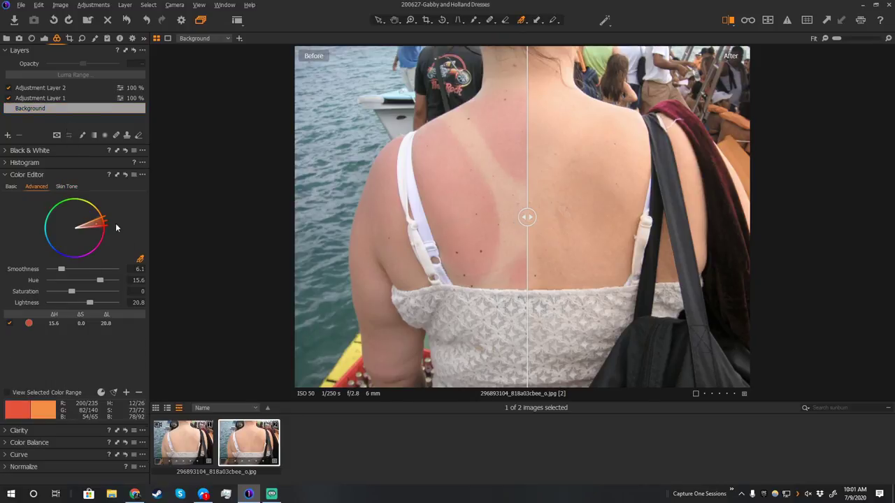
pyautogui.click(42, 102)
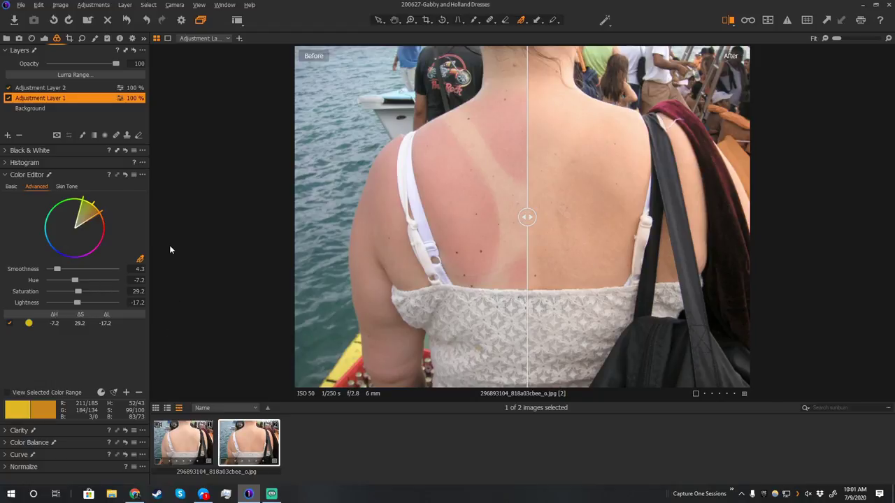
pyautogui.click(49, 89)
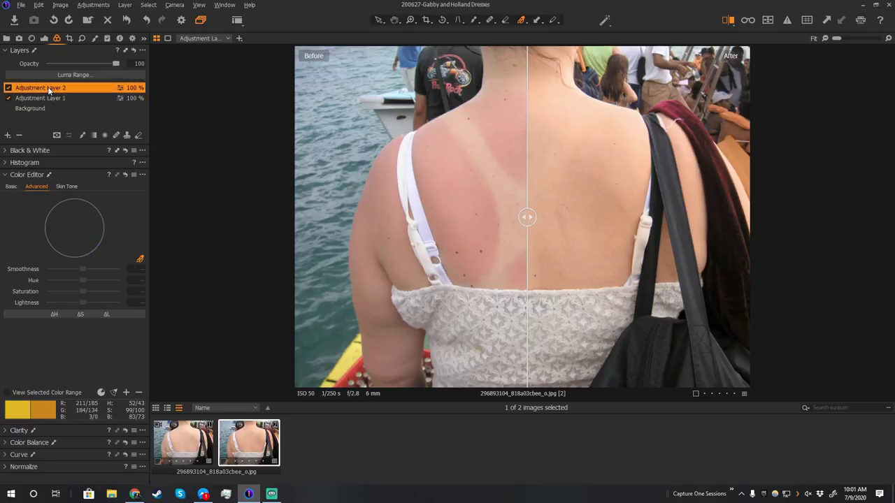